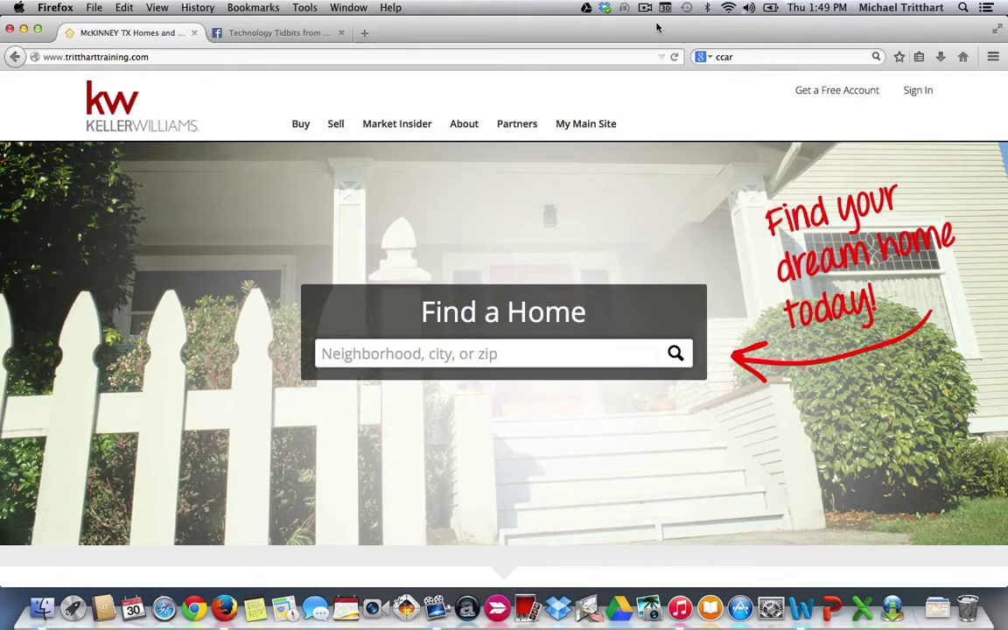
Step: Open the real estate site's home search page, and switch to the Technology Tidbits Facebook page with its status box active
click(301, 125)
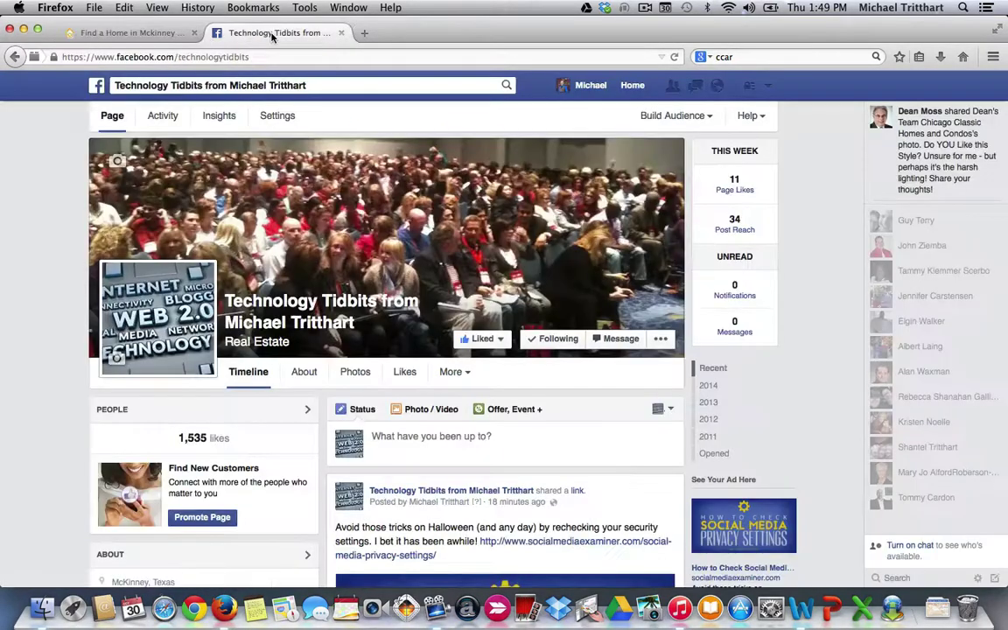
click(247, 33)
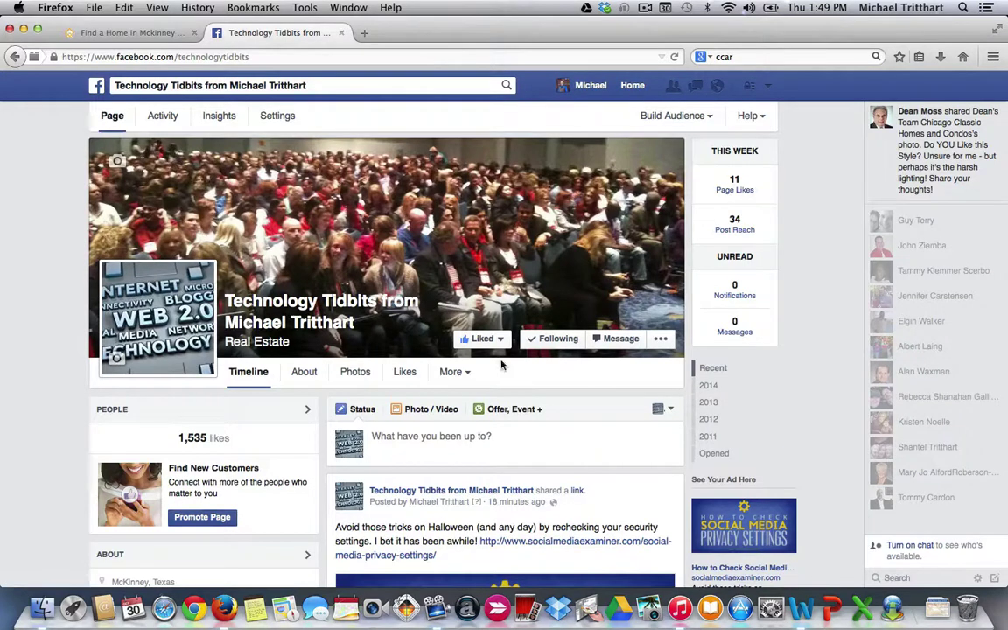
click(396, 440)
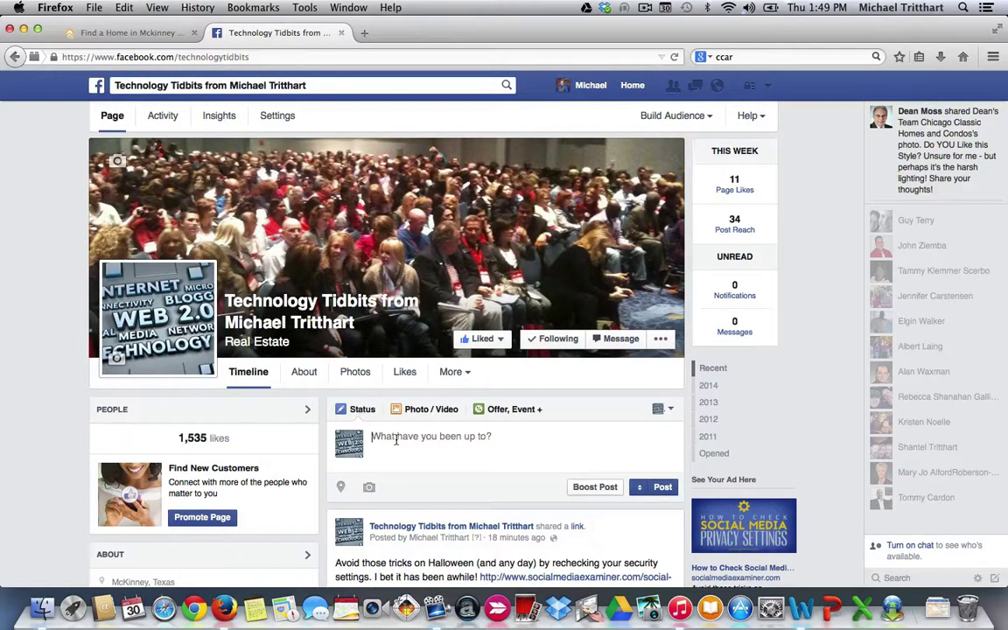
Step: Return to the real estate site's home search and search for listings in Mckinney, TX (Collin)
click(117, 33)
click(205, 228)
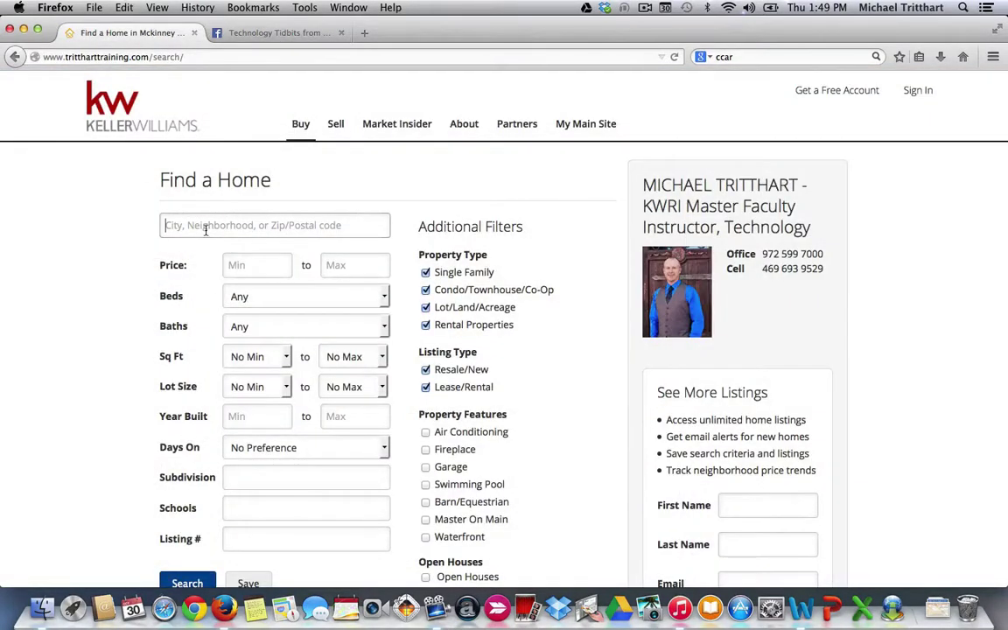
text(mcki)
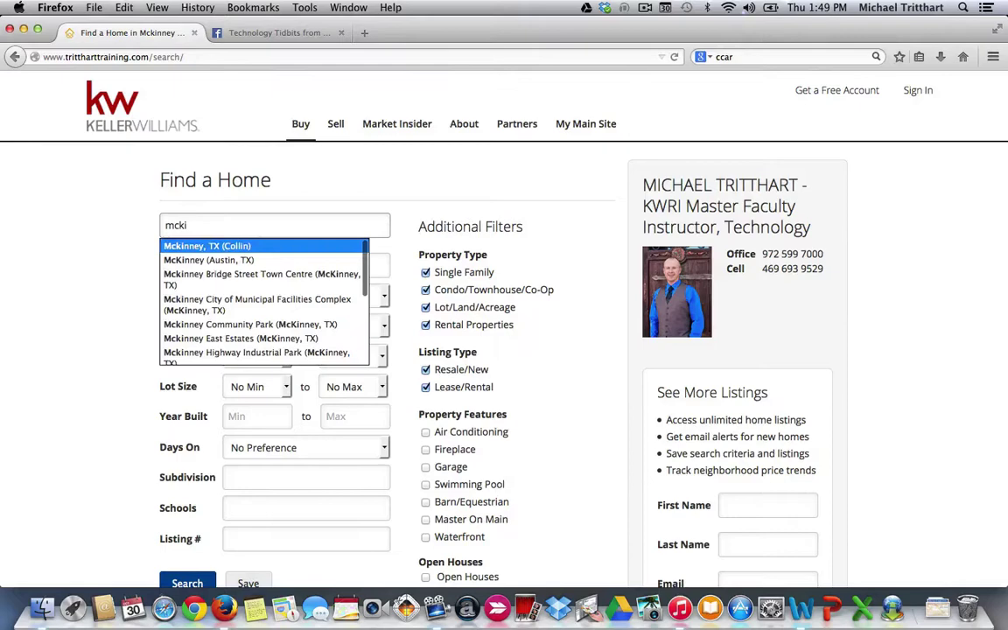
click(198, 246)
scroll(421, 348, down, 5)
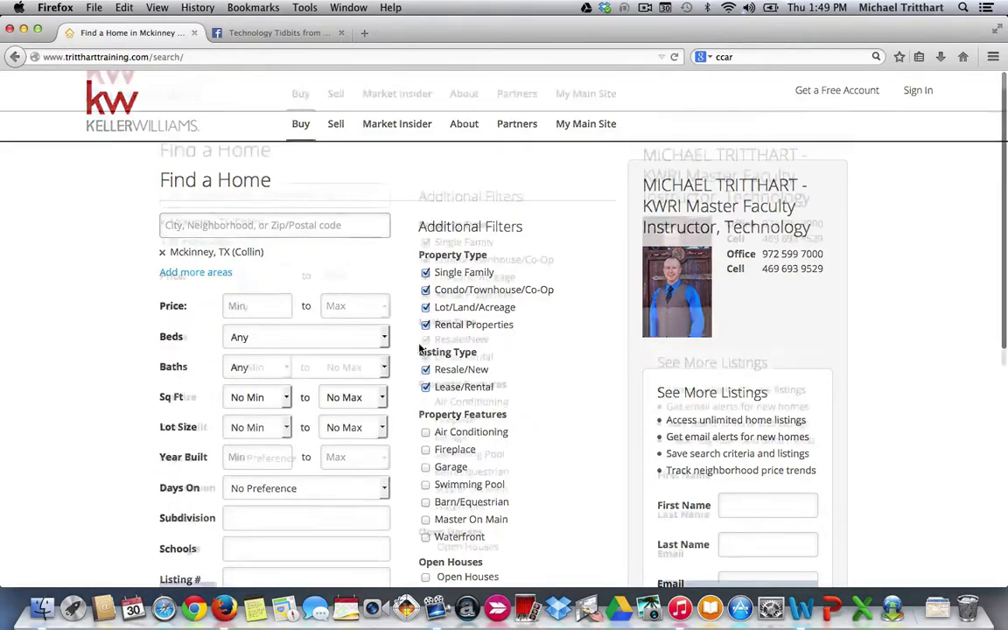
click(187, 398)
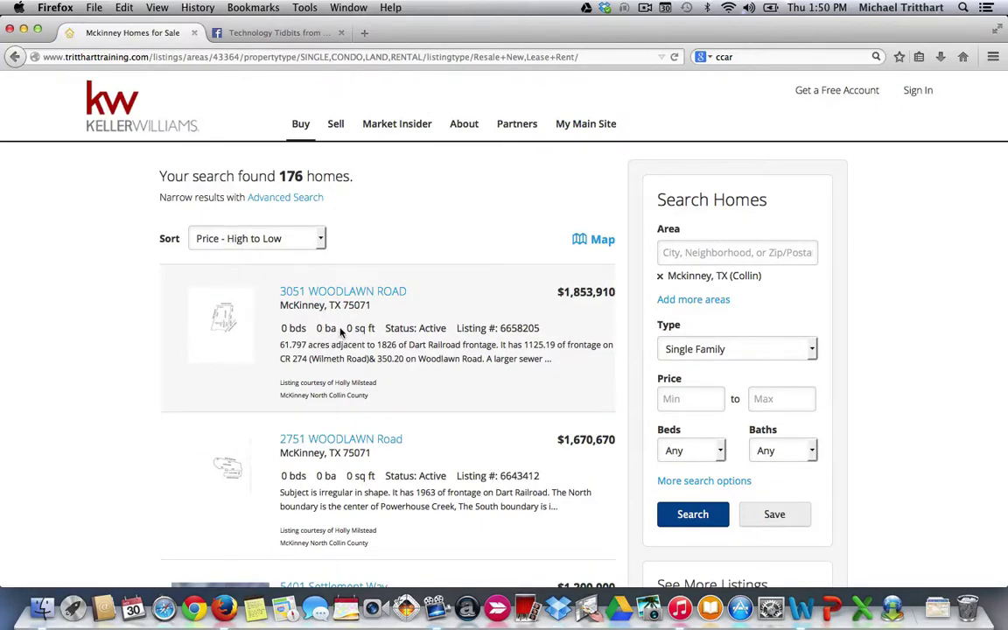
Step: Show the Mckinney results on the map, return to the list view, and inspect the coordinates in the page address
click(593, 244)
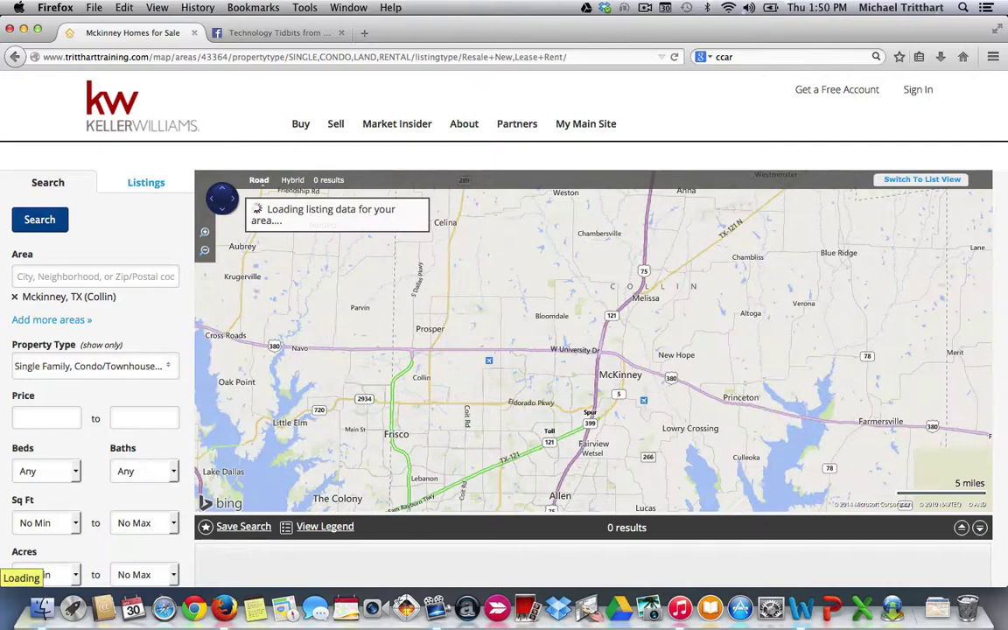
click(919, 180)
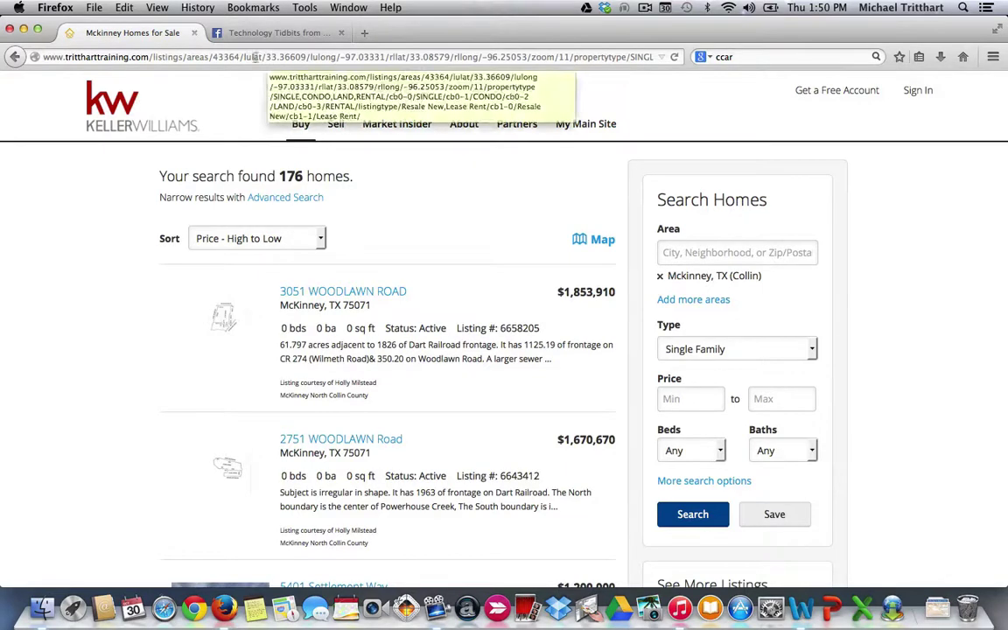
drag(243, 57, 279, 58)
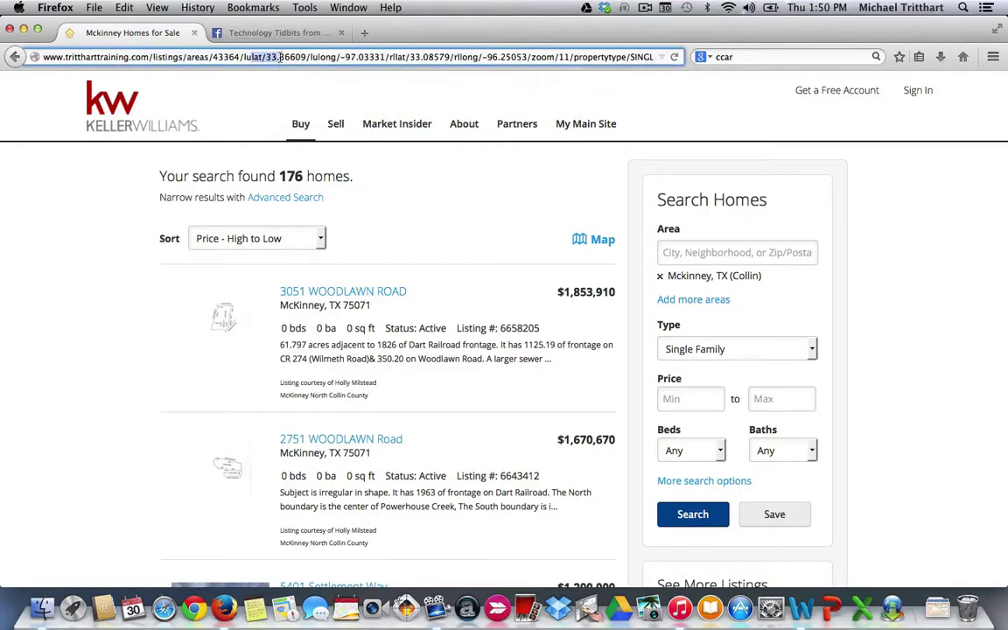
click(236, 83)
Step: Append ?ts=fb to the end of the results page address and copy the full URL
click(216, 58)
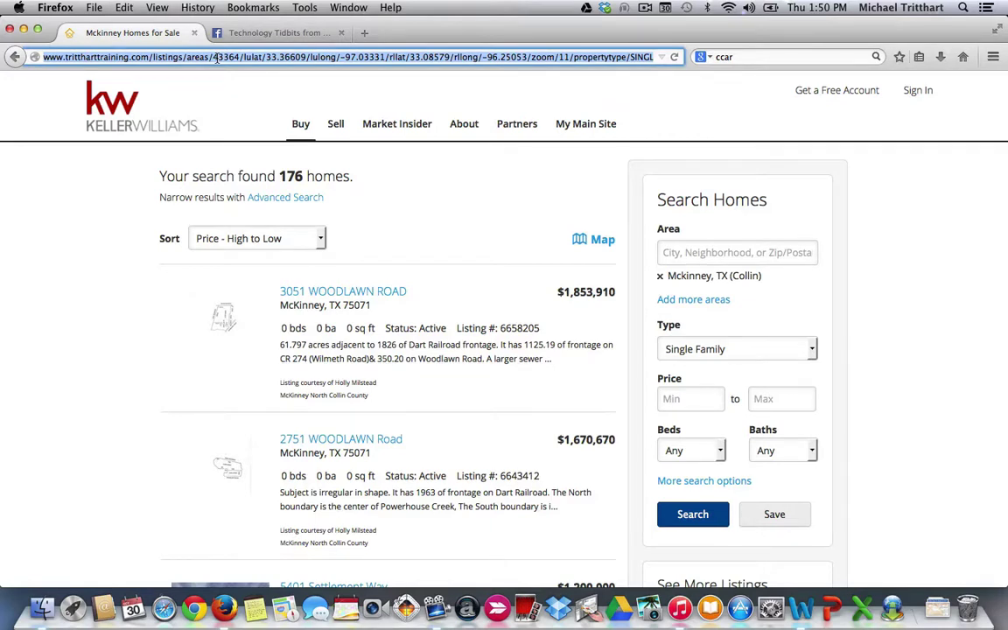
key(Right)
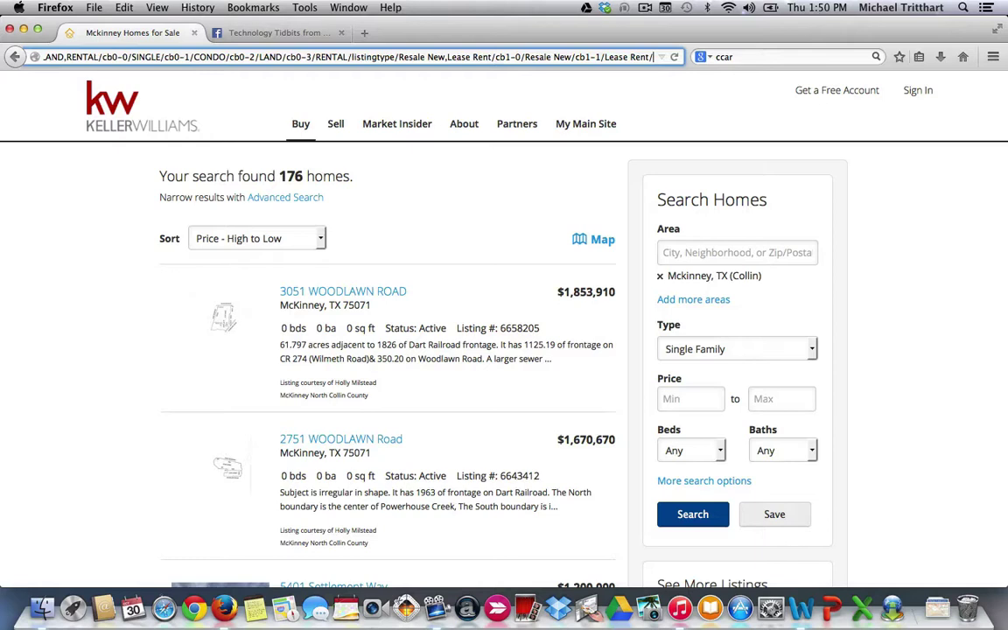
text(?)
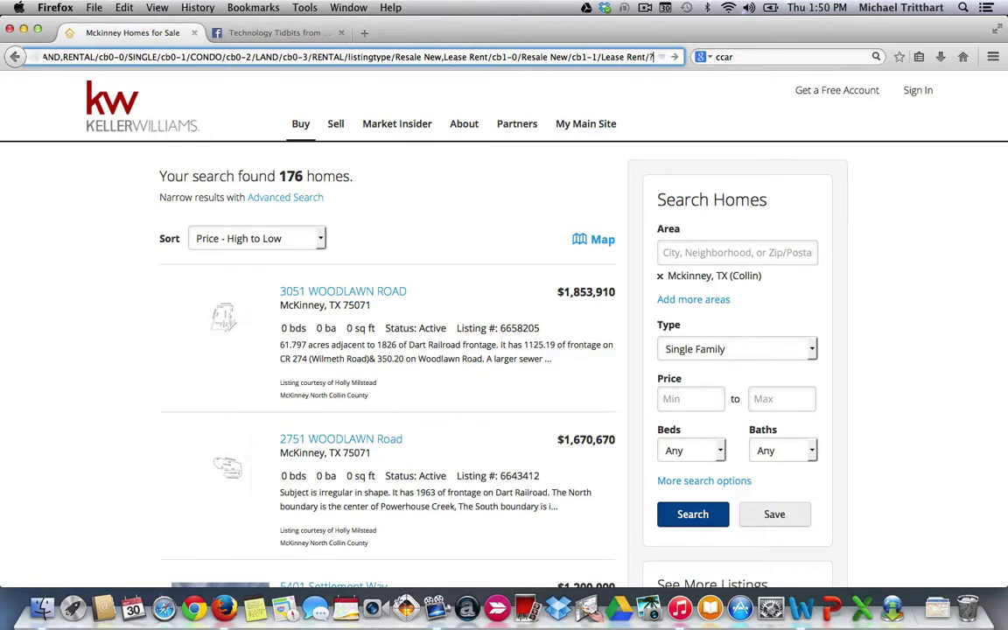
text(t)
text(s)
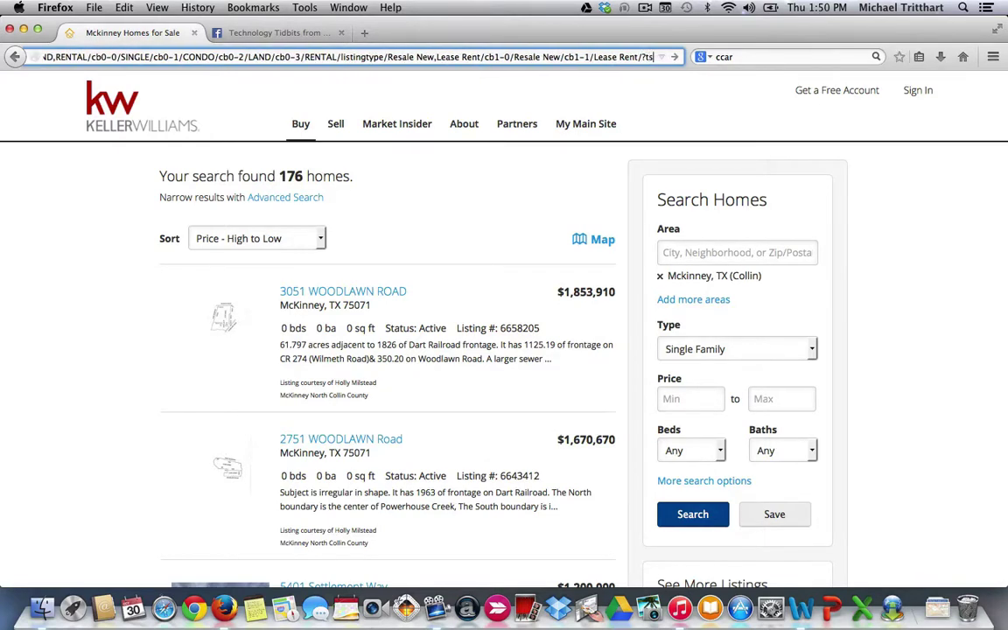
text(=fb)
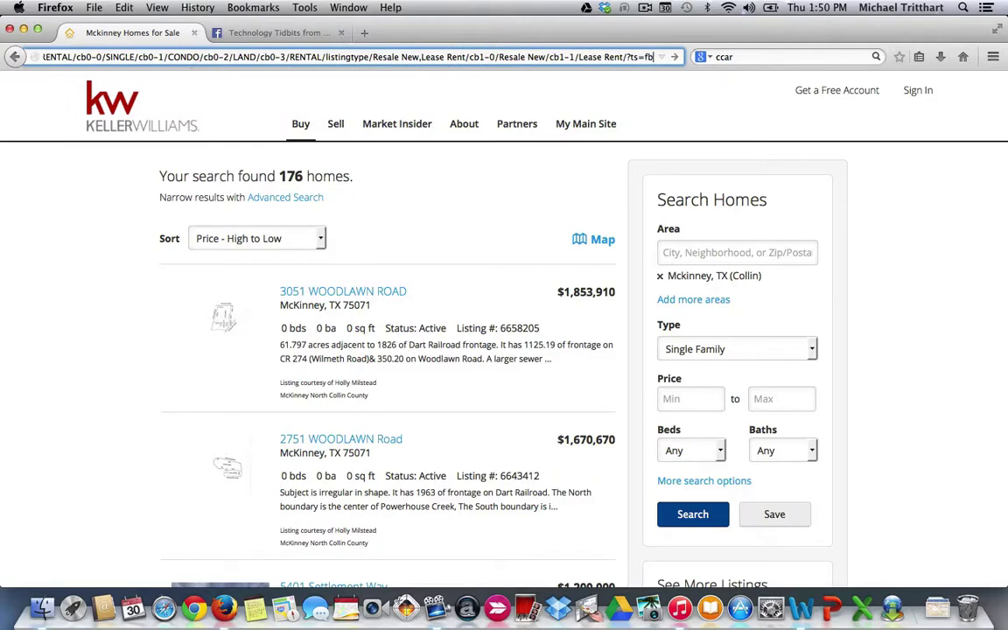
click(169, 57)
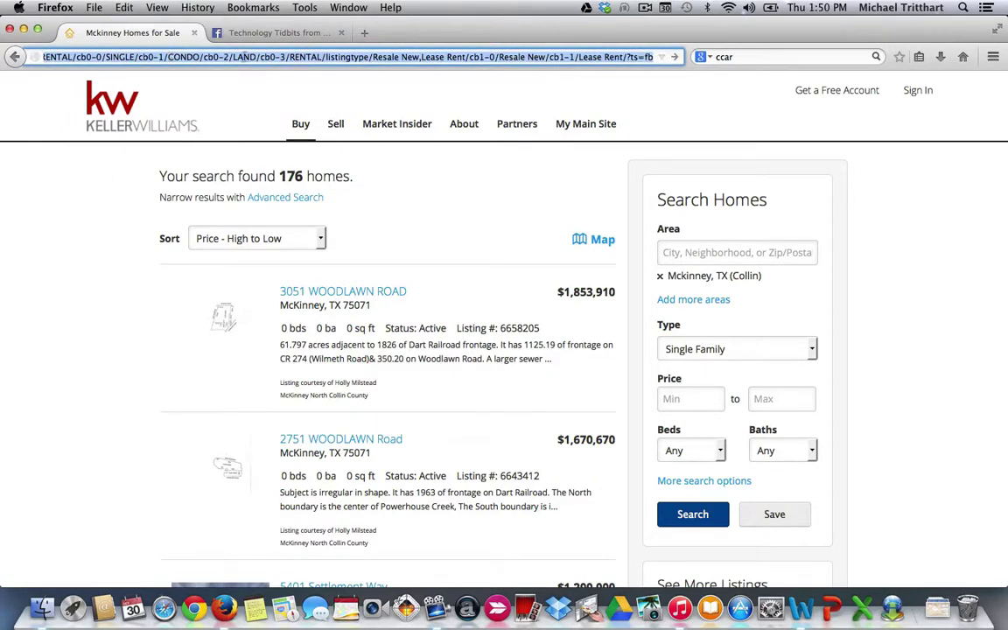
Step: Paste the copied URL into a Facebook page status, and discard the unfinished post by leaving for the Home feed
click(273, 32)
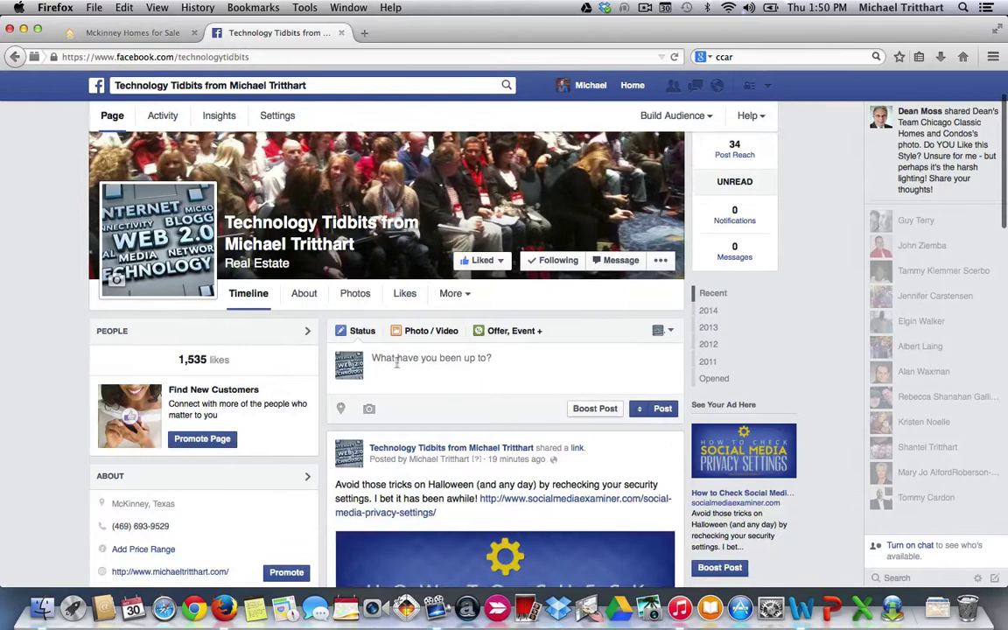
click(391, 361)
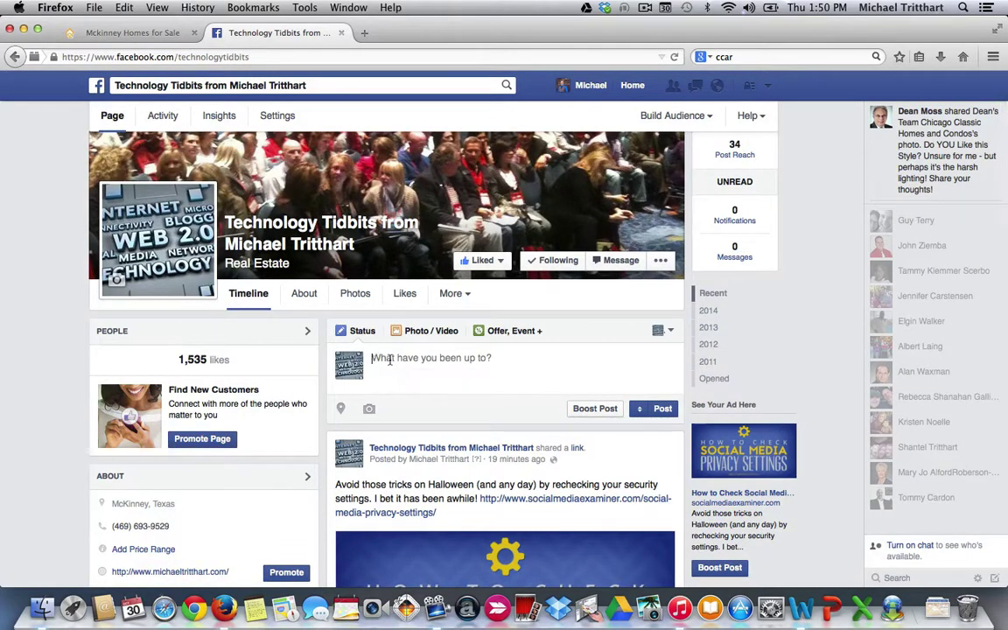
text(www.tritthartraining.com/listings/areas/43364/lulat/33.36609/lulong/-97.03331/rllat/33.08579/rllong/-96.25053/zoom/11/propertytype/SINGLE,CONDO,LAND,RENTAL/cb0-0/SINGLE/cb0-1/CONDO/cb0-2/LAND/cb0-3/RENTAL/listingtype/Resale New,Lease Rent/cb1-0/Resale New/cb1-1/Lease Rent/?ts=fb)
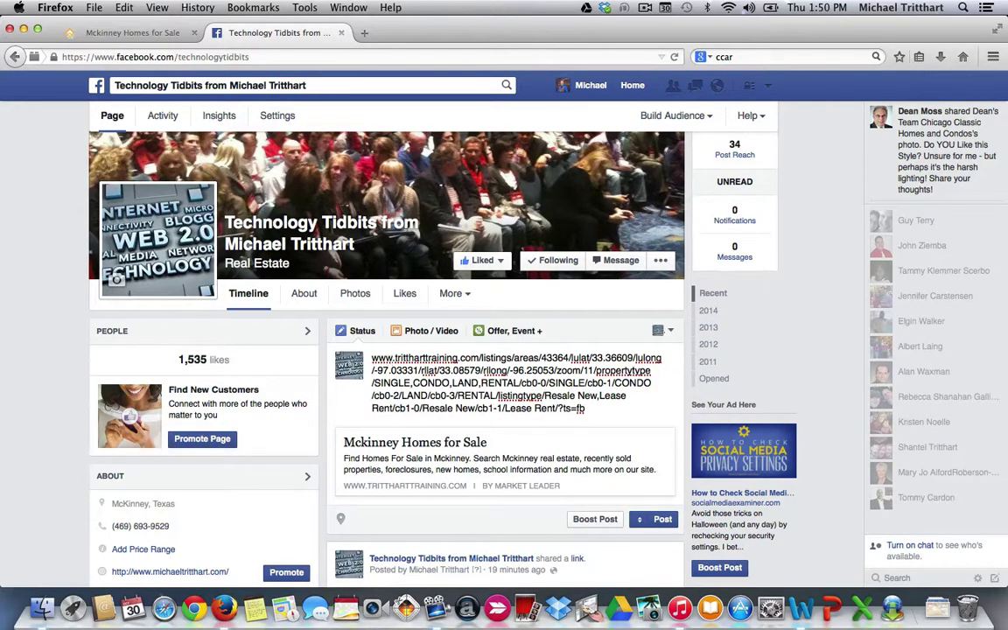
scroll(359, 324, down, 3)
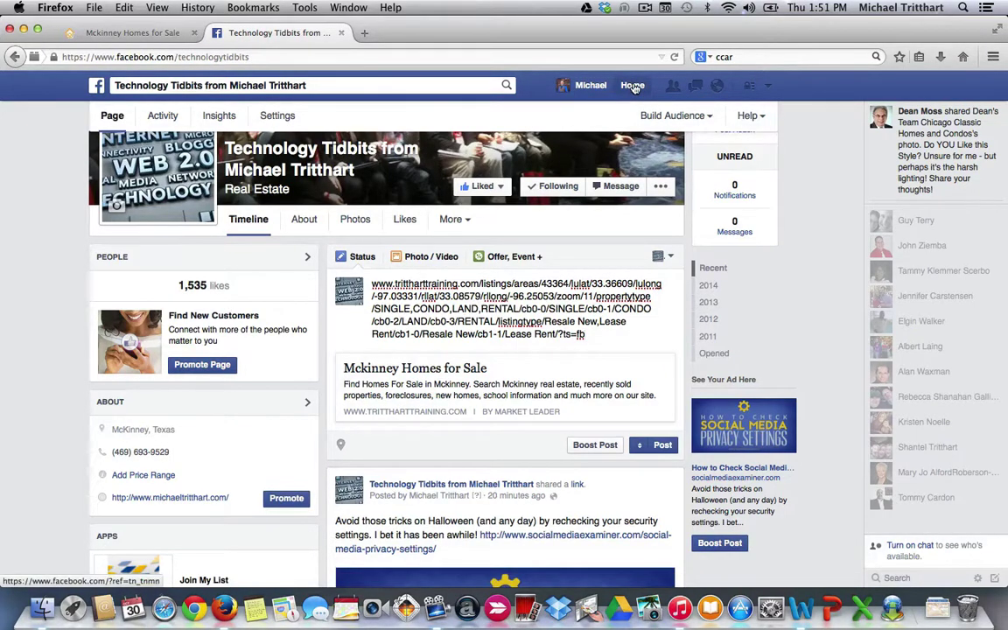
click(632, 86)
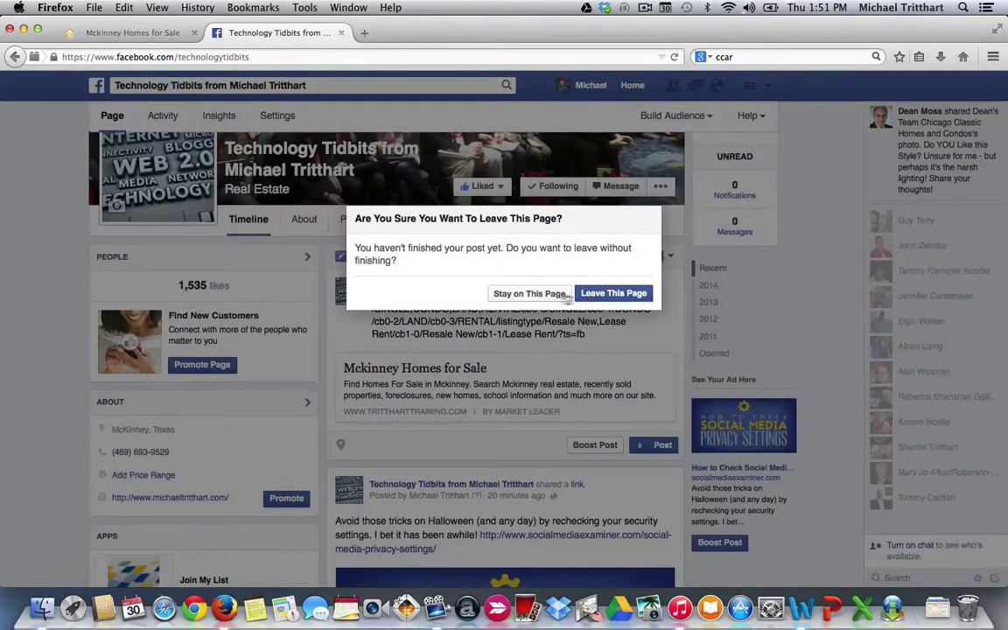
click(600, 295)
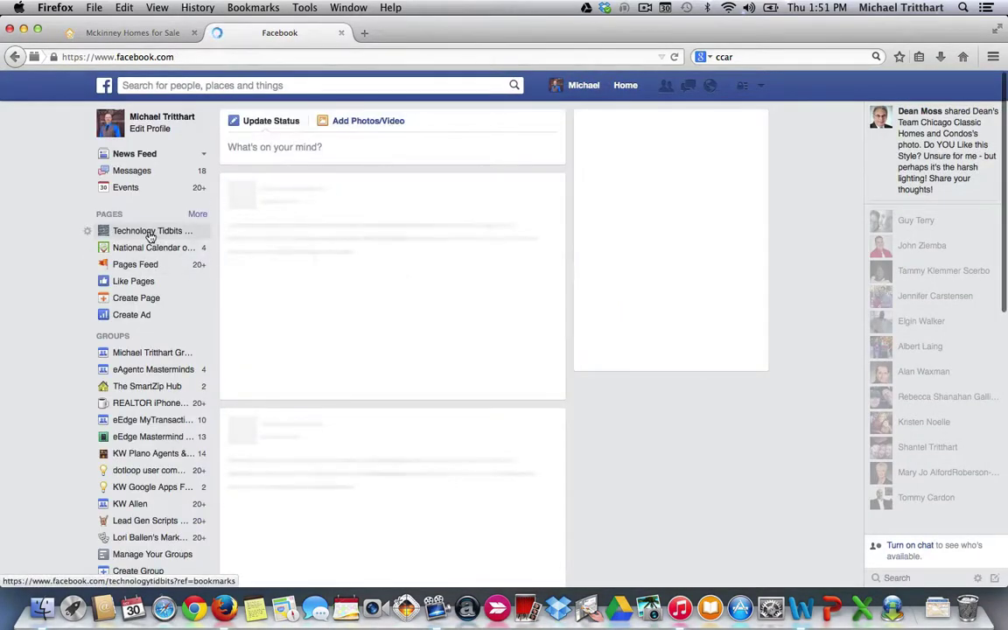
Step: Reopen the Technology Tidbits page and paste the listings URL ending in ?ts=fb into a new status post
click(150, 233)
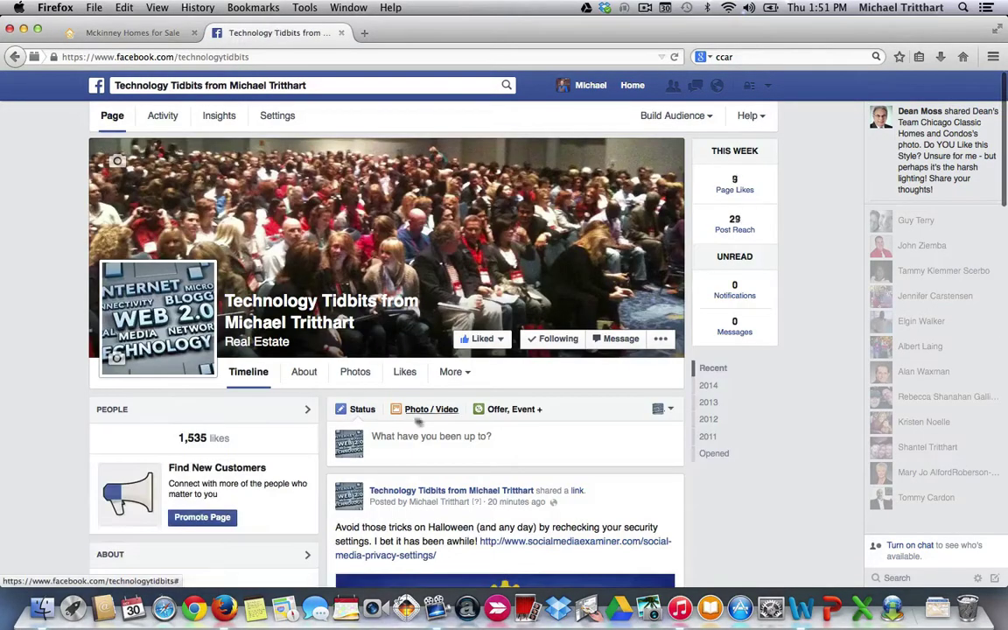
click(413, 434)
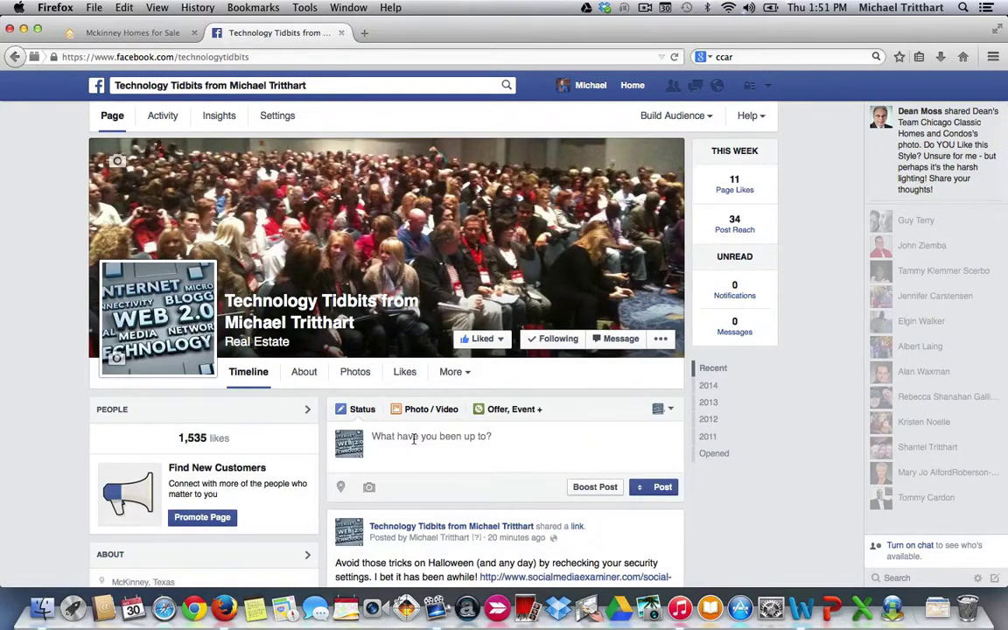
text(www.tritthartraining.com/listings/areas/43364/lulat/33.36609/lulong/-97.03331/rllat/33.08579/rllong/-96.25053/zoom/11/propertytype/SINGLE,CONDO,LAND,RENTAL/cb0-0/SINGLE/cb0-1/CONDO/cb0-2/LAND/cb0-3/RENTAL/listingtype/Resale New,Lease Rent/cb1-0/Resale New/cb1-1/Lease Rent/?ts=fb)
Step: Open the image upload for the post's link preview, and cancel it without choosing a file
scroll(409, 425, down, 4)
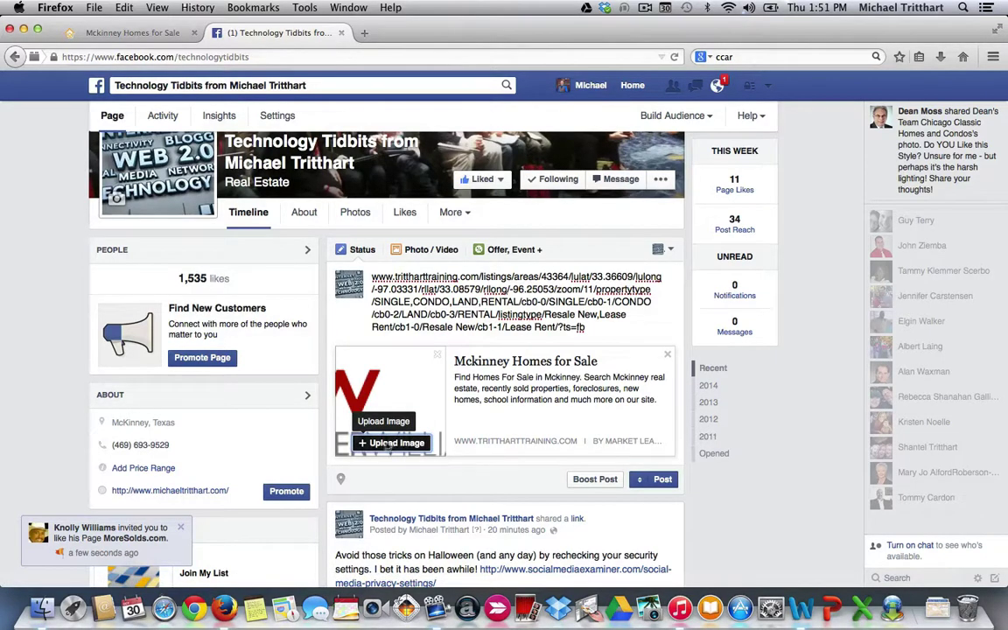
click(393, 443)
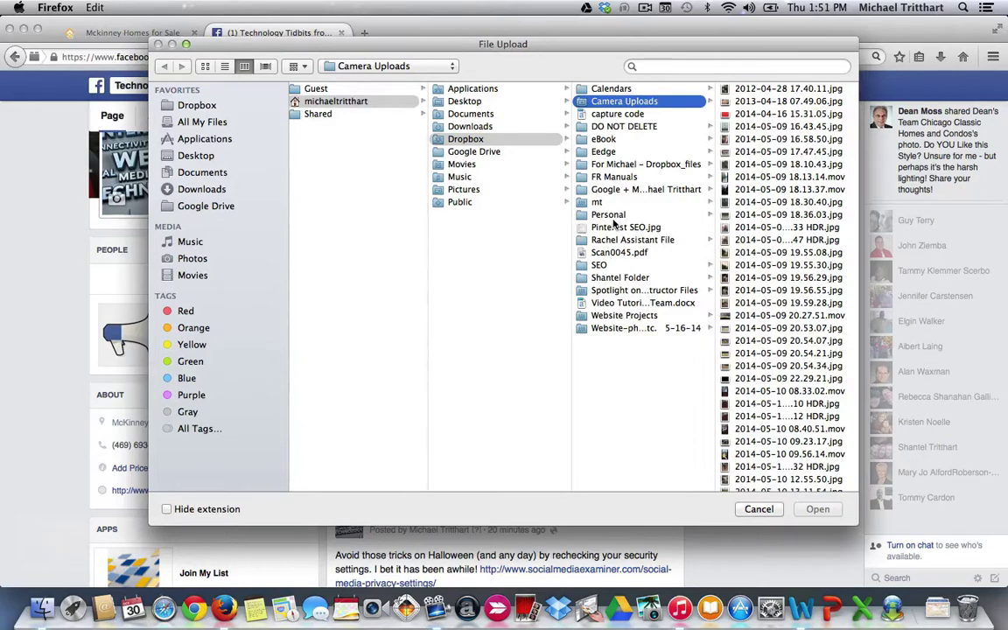
click(759, 509)
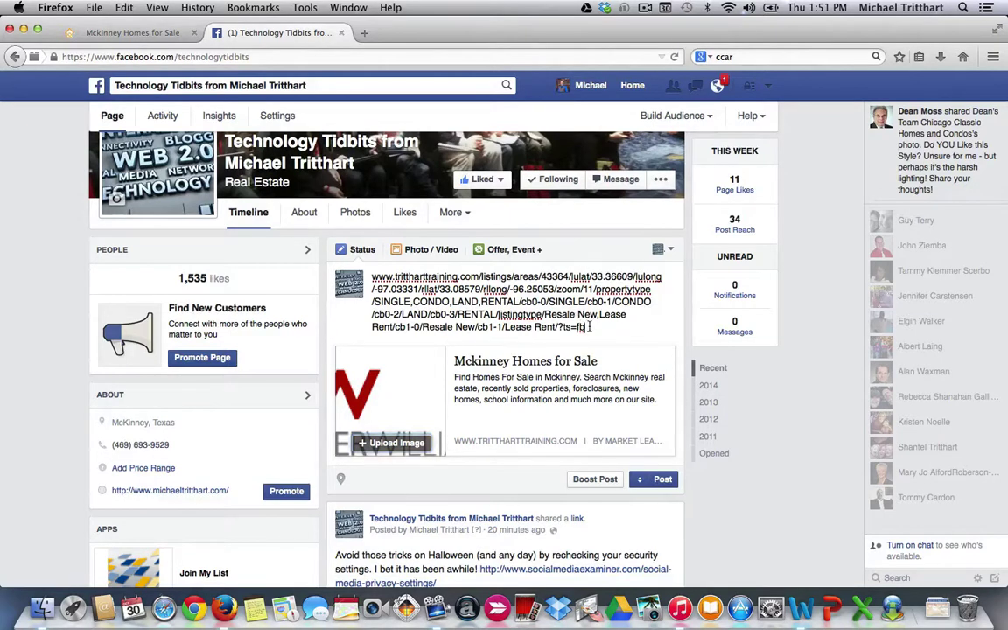
Step: Replace the URL text in the post with "type text here", keeping the Mckinney Homes for Sale link preview
drag(585, 326, 372, 275)
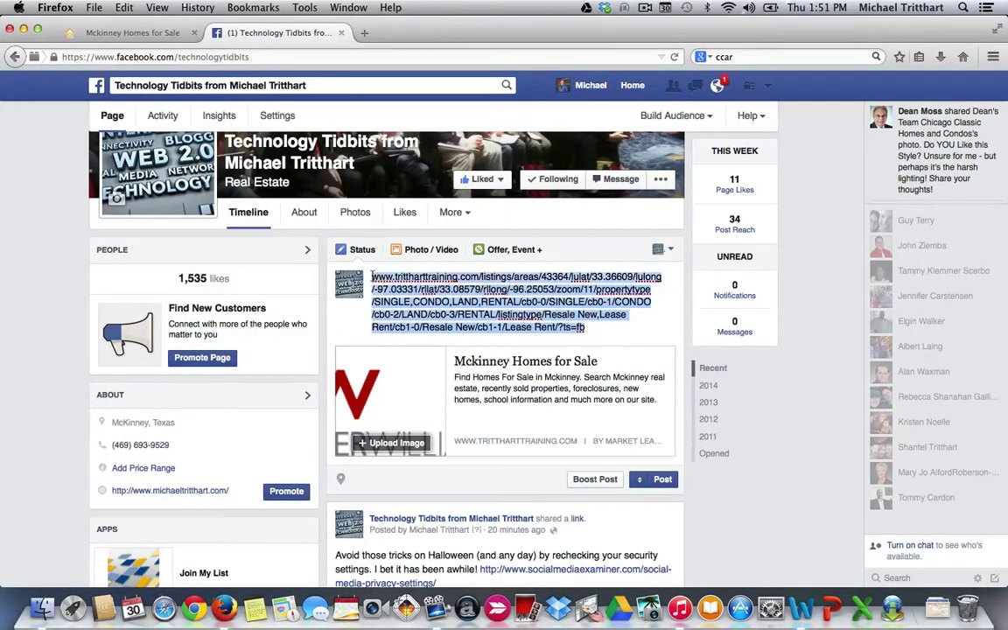
key(BackSpace)
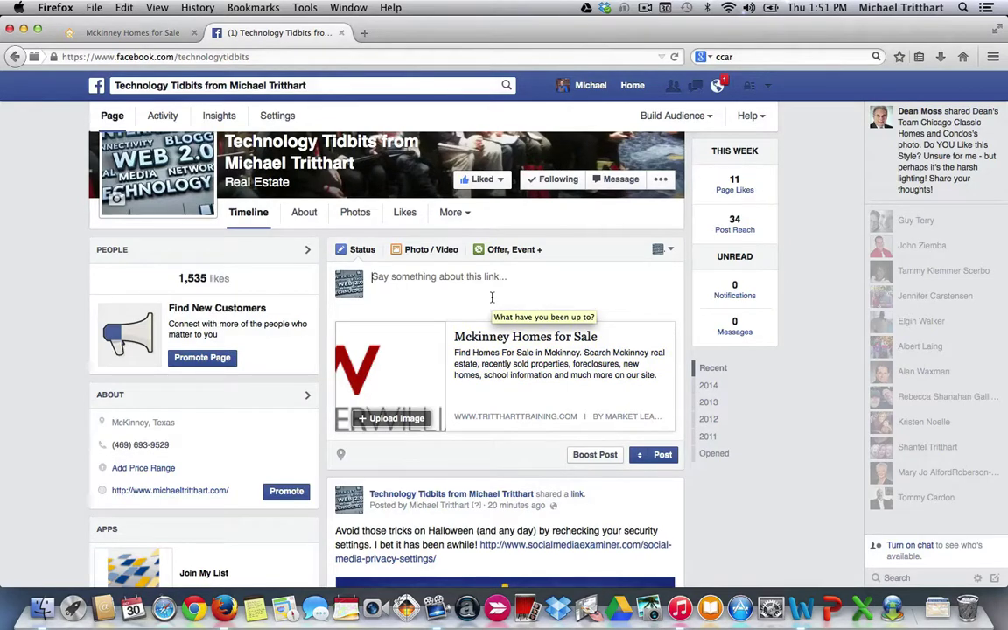
text(type )
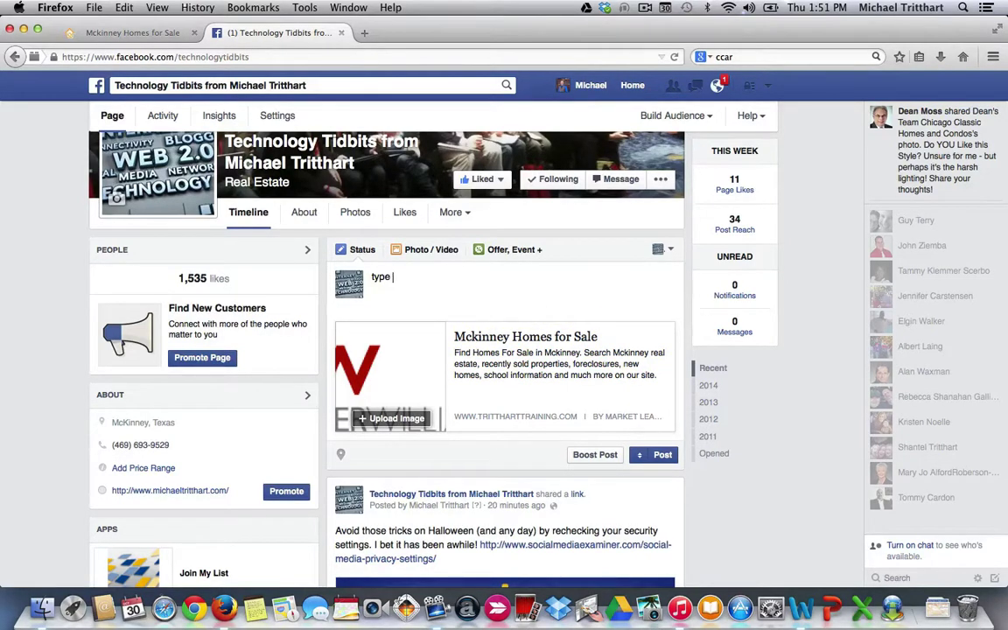
text(text here)
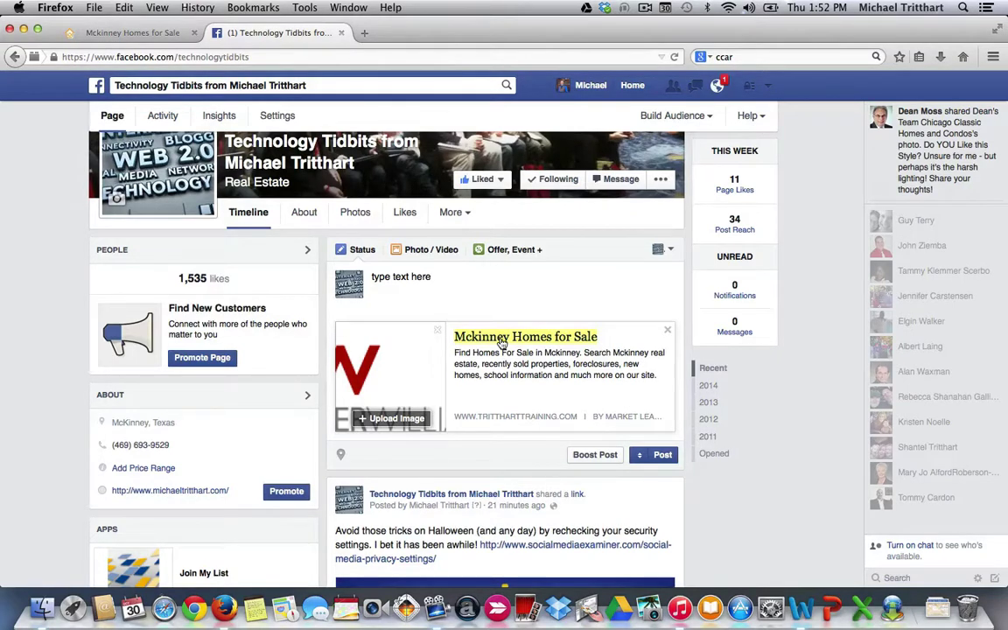
Step: Look at the Mckinney listings page the link points to, and return to the Facebook post draft
click(98, 32)
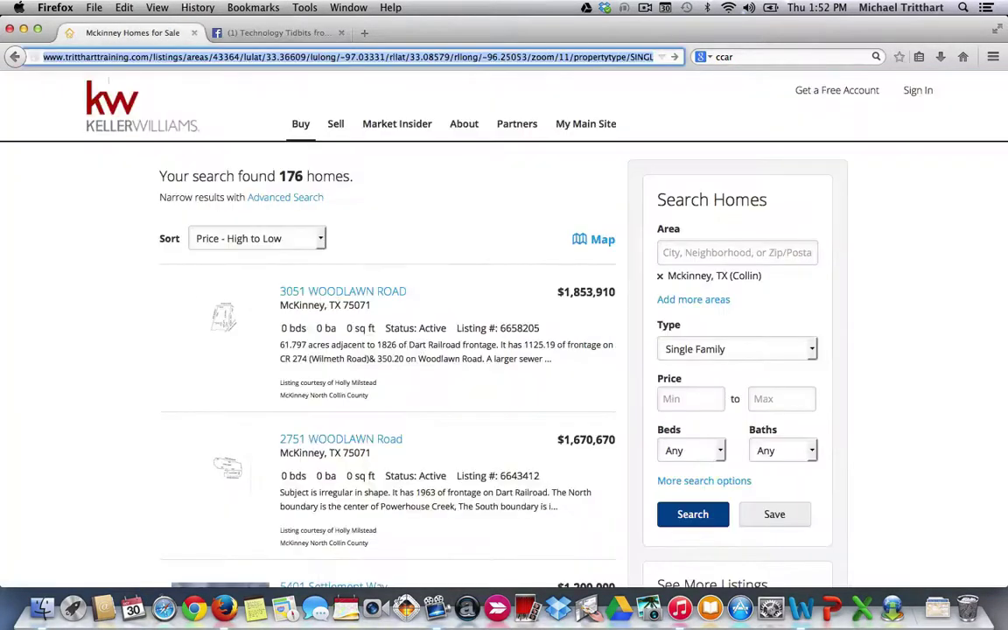
click(261, 32)
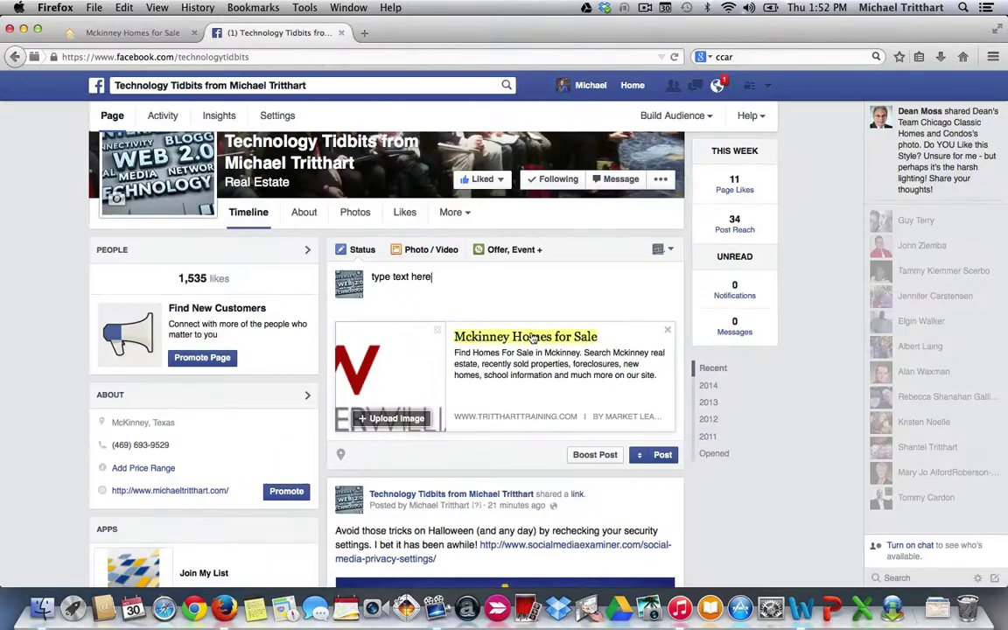